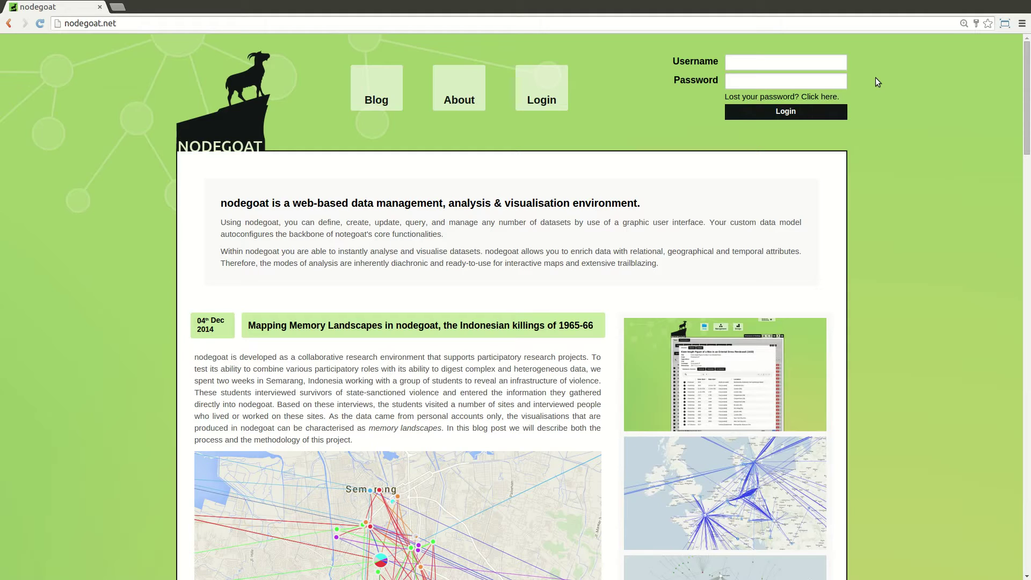
Sign in to nodegoat with the browser's saved username and password entry.
{"action": "left_click", "coordinate": [841, 62]}
{"action": "left_click", "coordinate": [820, 79]}
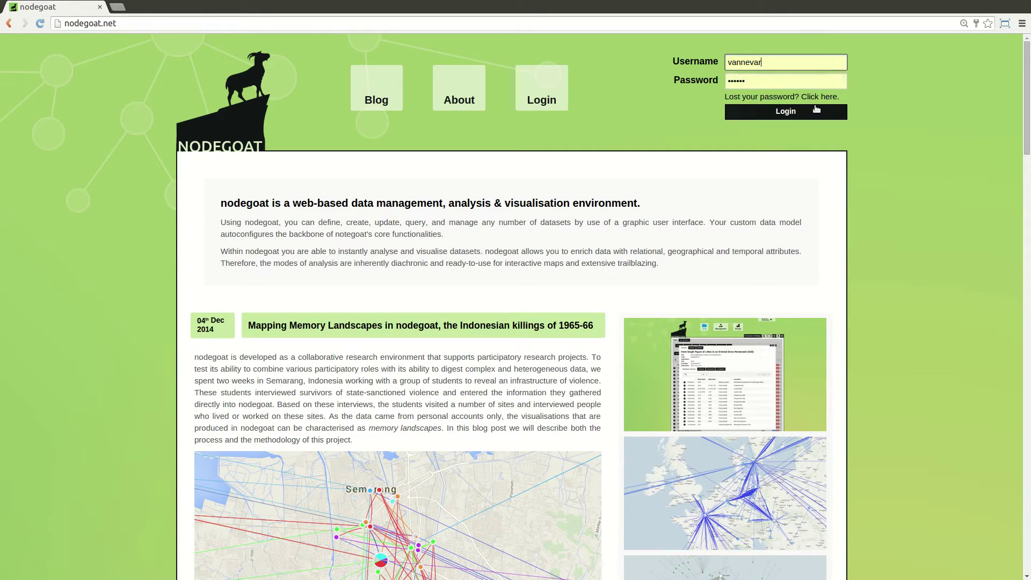
{"action": "left_click", "coordinate": [814, 111]}
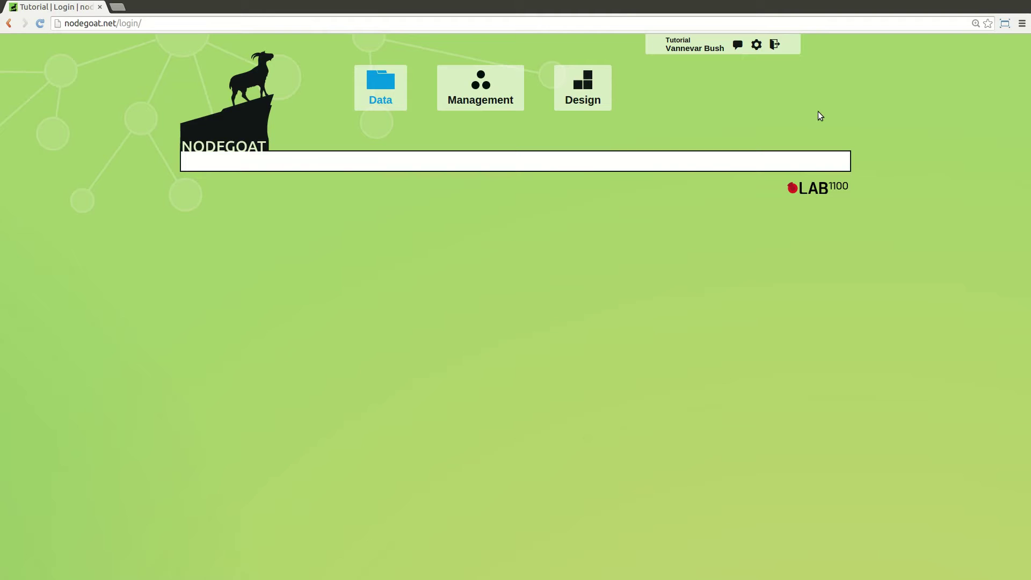
Create and save a project named 'Correspondence Analysis' that uses the City type.
{"action": "left_click", "coordinate": [480, 101]}
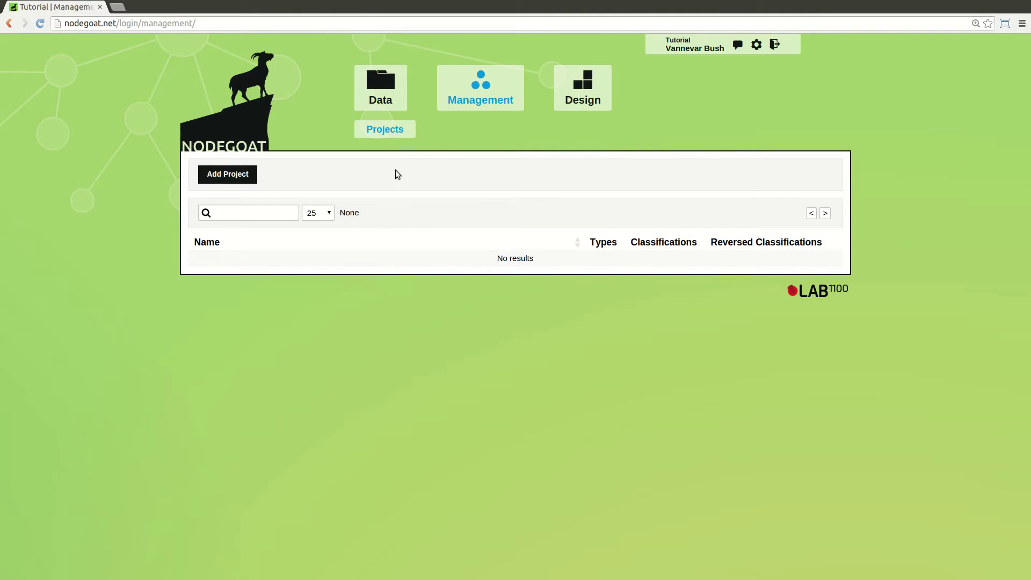
{"action": "left_click", "coordinate": [240, 176]}
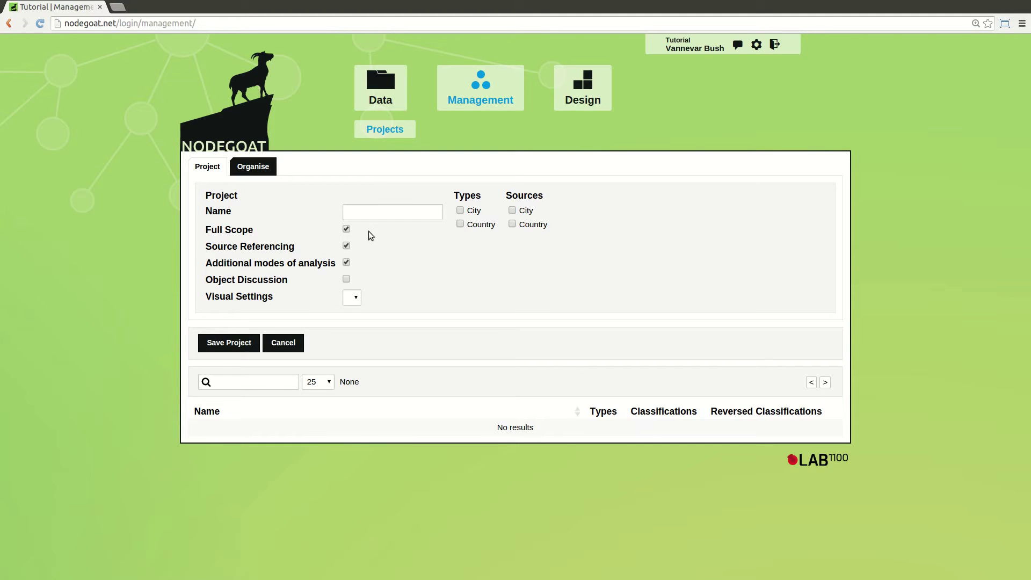
{"action": "left_click", "coordinate": [371, 214]}
{"action": "type", "text": "Corresp"}
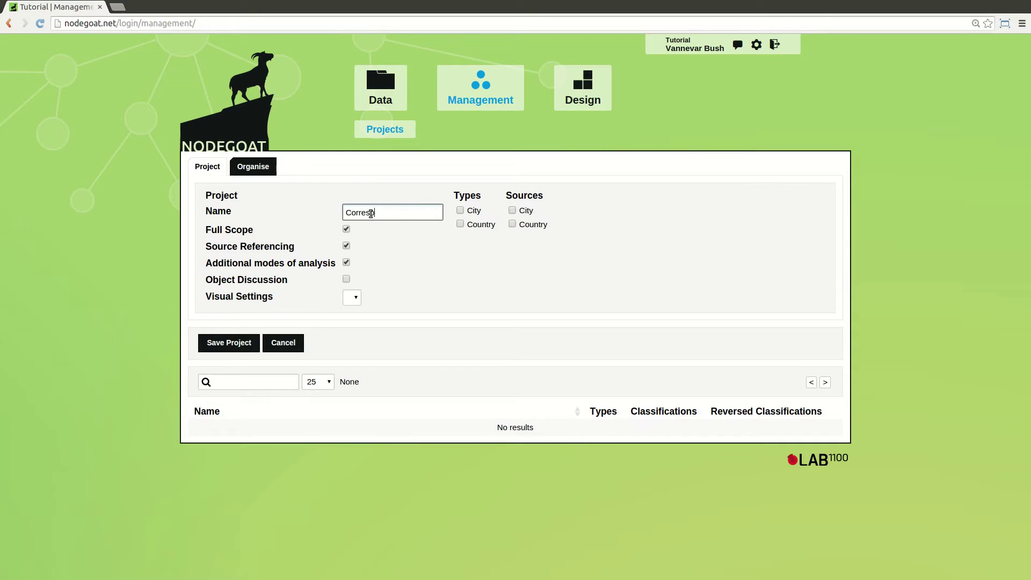
{"action": "type", "text": "ondence Analysis"}
{"action": "left_click", "coordinate": [460, 211]}
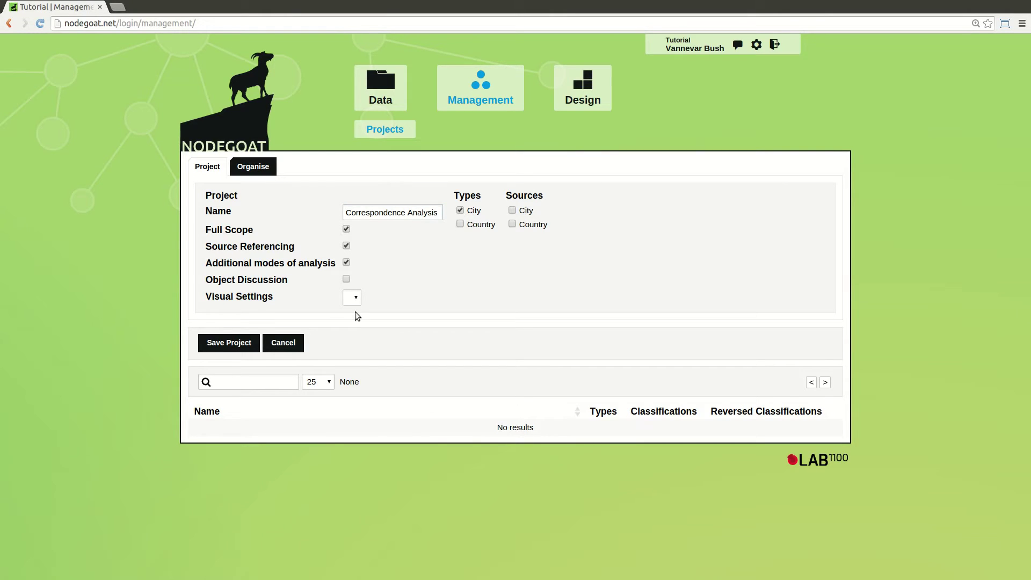
{"action": "left_click", "coordinate": [229, 343]}
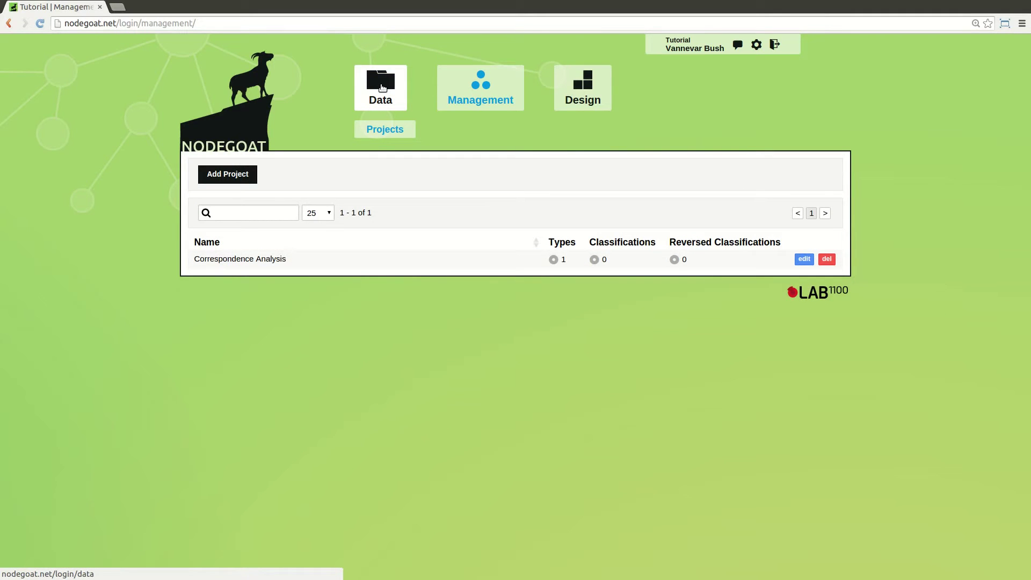
Open the Data section to list the project's 129,799 City records.
{"action": "left_click", "coordinate": [382, 86]}
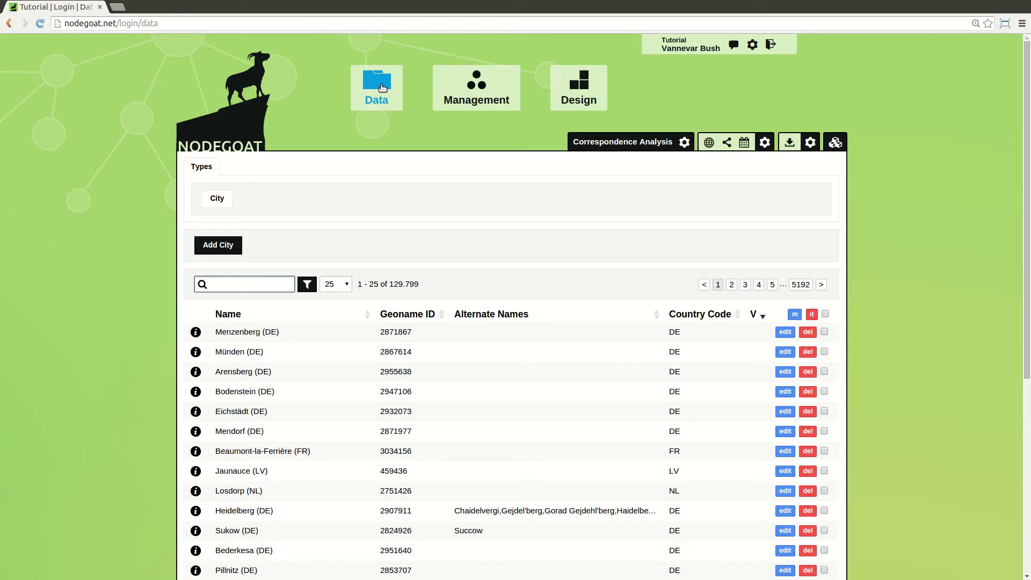
Add a new Design type named 'Person' and go to its Object descriptions.
{"action": "left_click", "coordinate": [579, 83]}
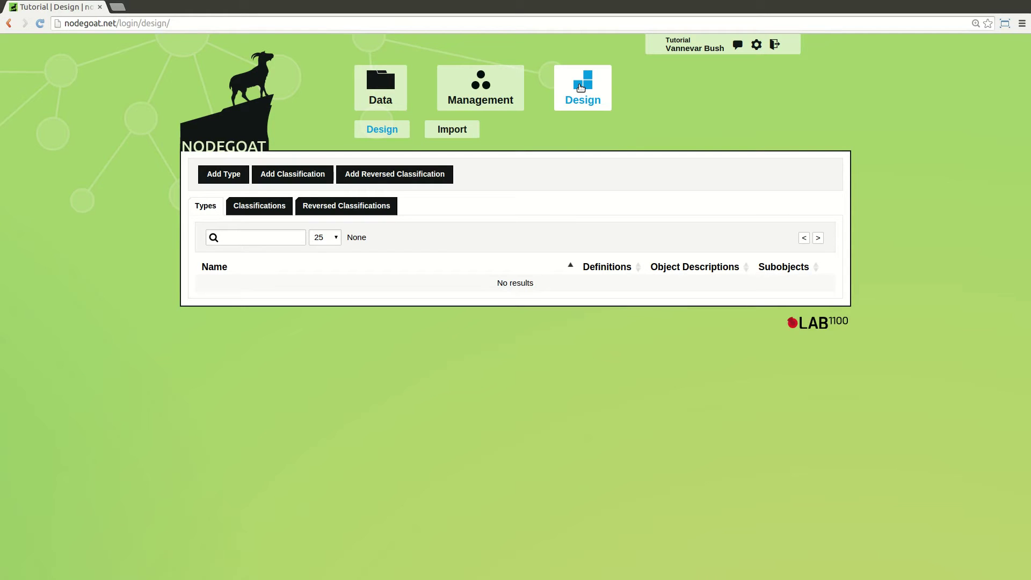
{"action": "left_click", "coordinate": [221, 179]}
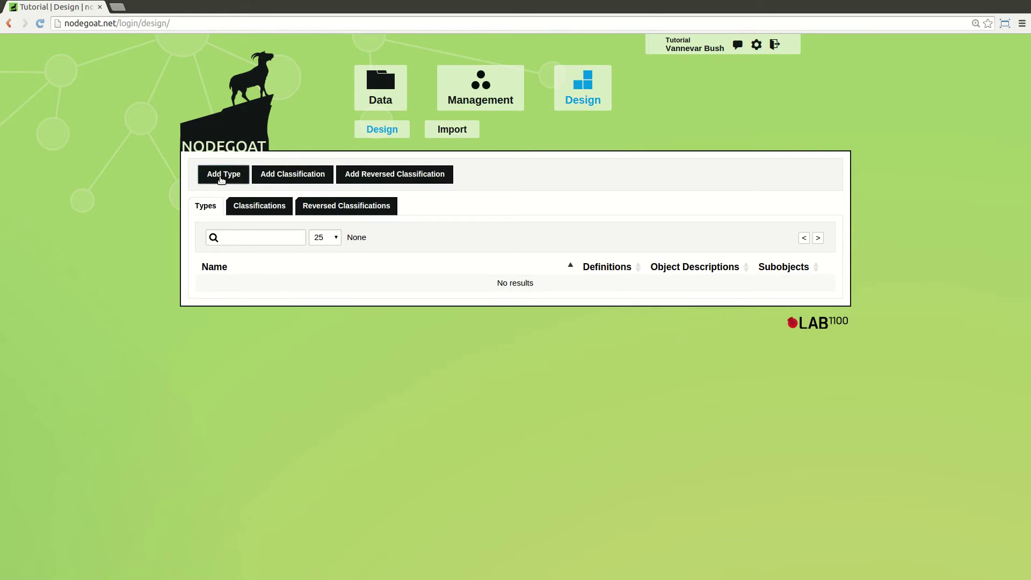
{"action": "left_click", "coordinate": [269, 196]}
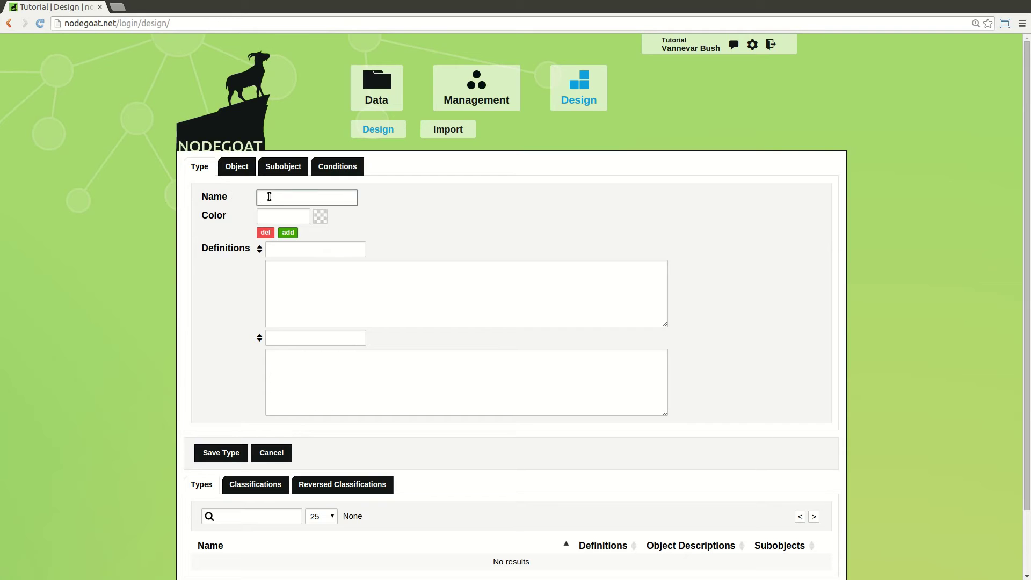
{"action": "type", "text": "Person"}
{"action": "left_click", "coordinate": [240, 171]}
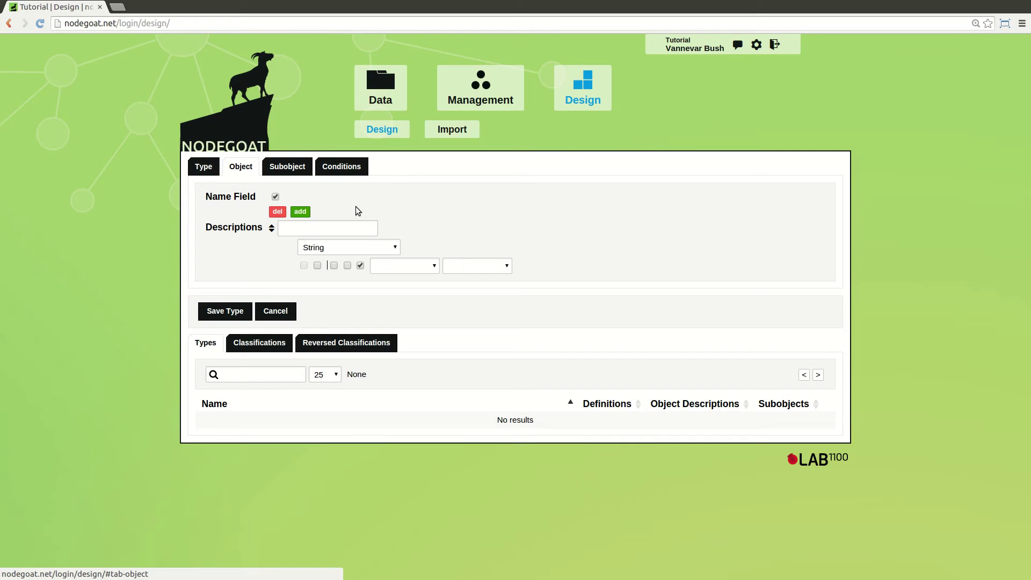
Add three more description rows to the Person type.
{"action": "left_click", "coordinate": [307, 213]}
{"action": "left_click", "coordinate": [308, 214]}
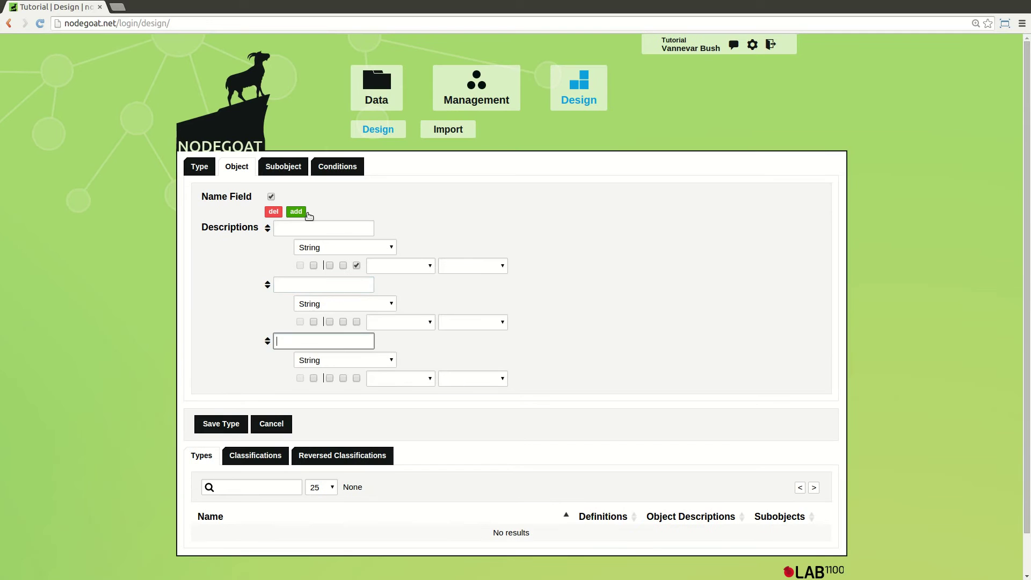
{"action": "left_click", "coordinate": [302, 215]}
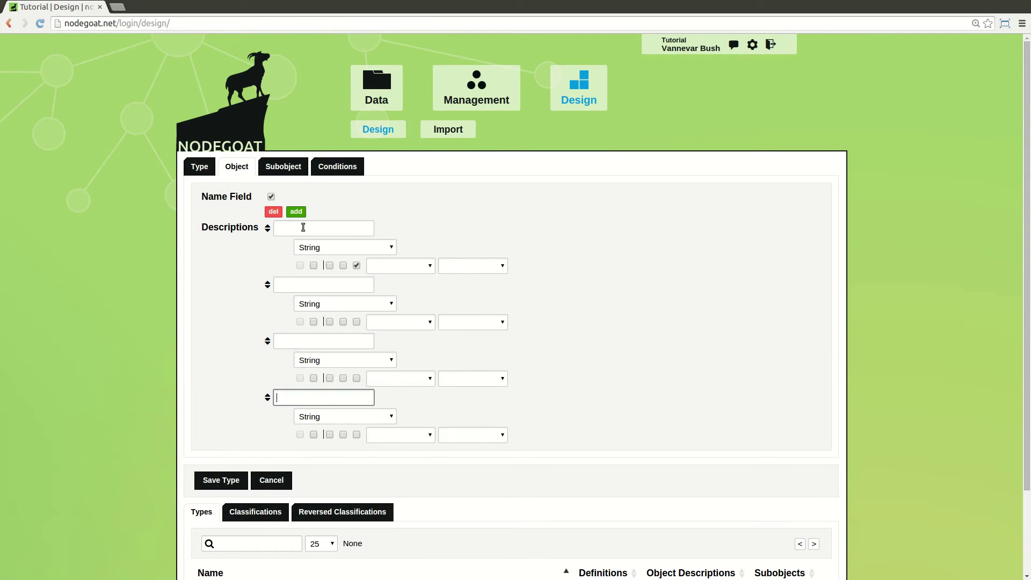
Name the four descriptions Family name, Given name, Bio and Image.
{"action": "left_click", "coordinate": [303, 229]}
{"action": "type", "text": "F"}
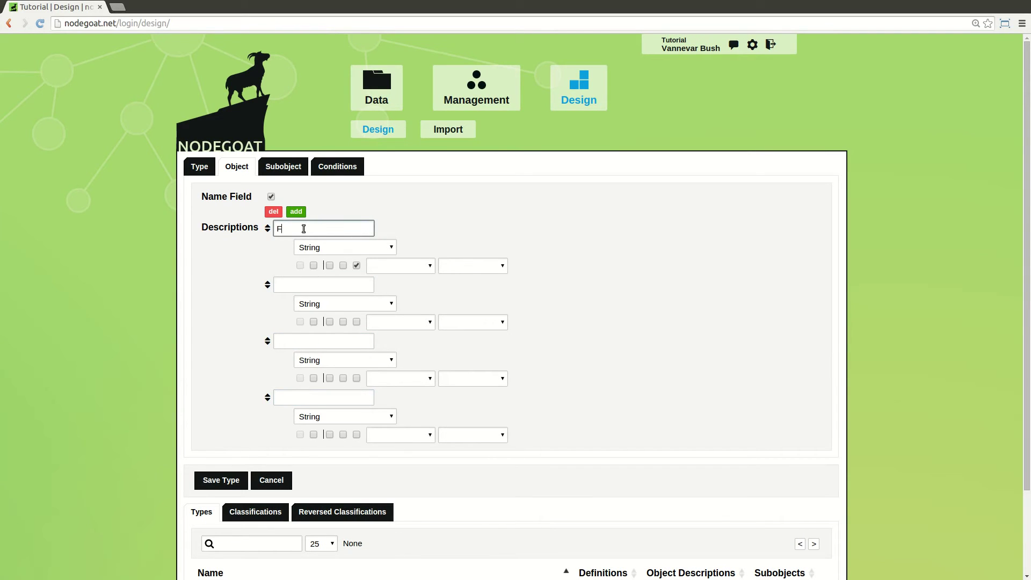
{"action": "type", "text": "amily name"}
{"action": "left_click", "coordinate": [309, 288]}
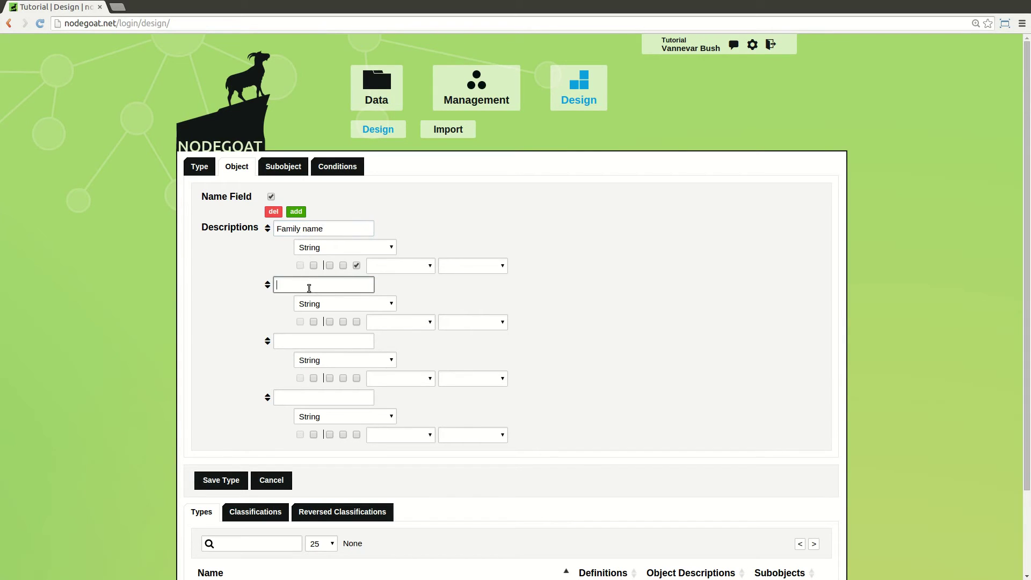
{"action": "type", "text": "Given name"}
{"action": "left_click", "coordinate": [308, 342]}
{"action": "type", "text": "Bio"}
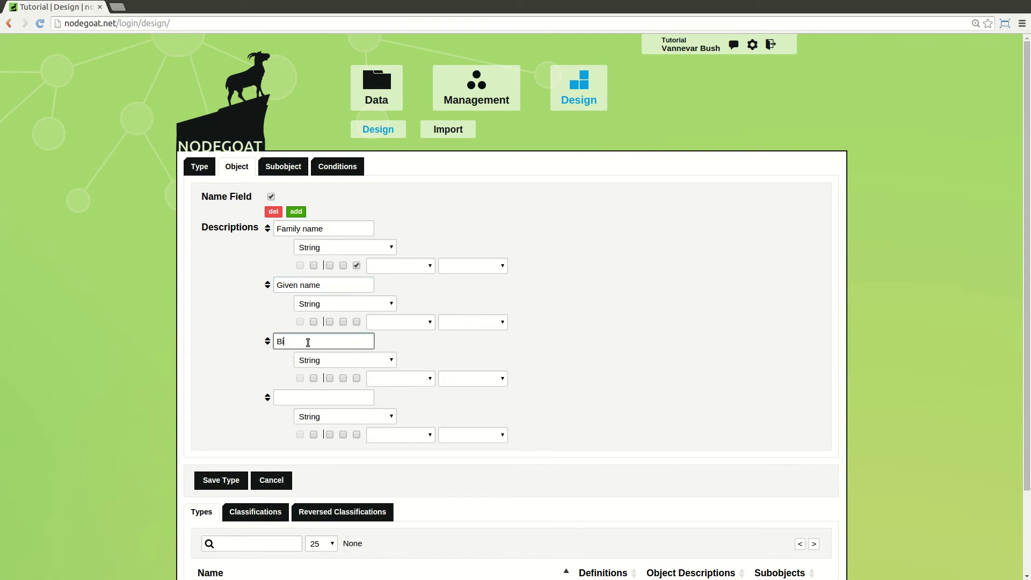
{"action": "left_click", "coordinate": [298, 398]}
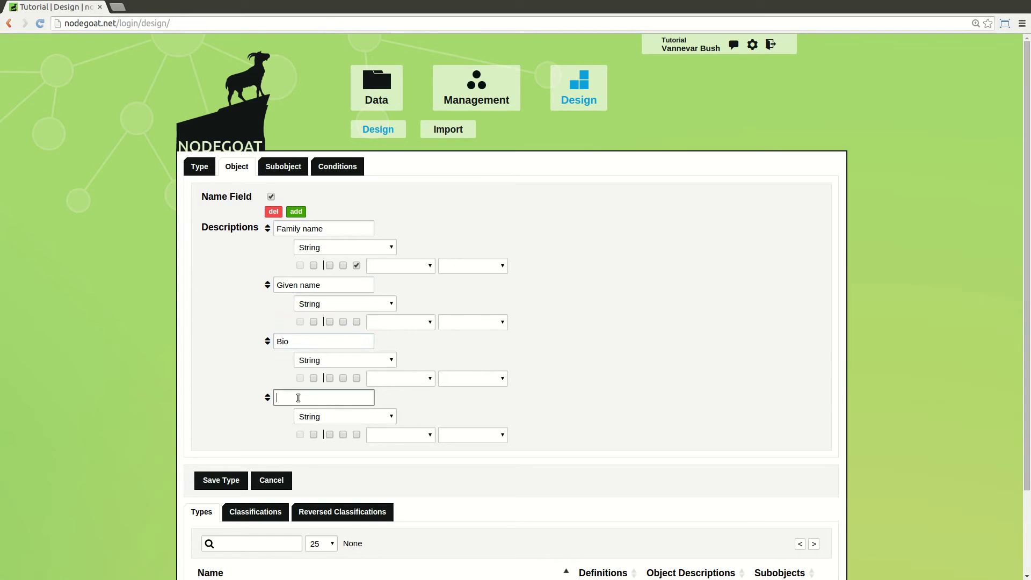
{"action": "type", "text": "Image"}
{"action": "left_click", "coordinate": [390, 249]}
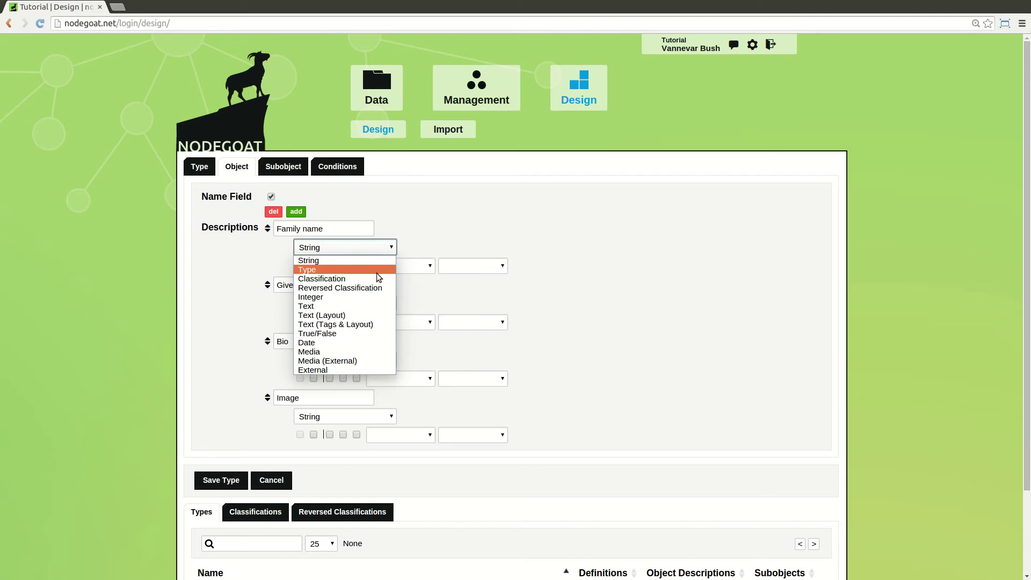
Make Bio Text (Tags & Layout) and Image Media; use Family name for names, not quick search.
{"action": "left_click", "coordinate": [366, 260]}
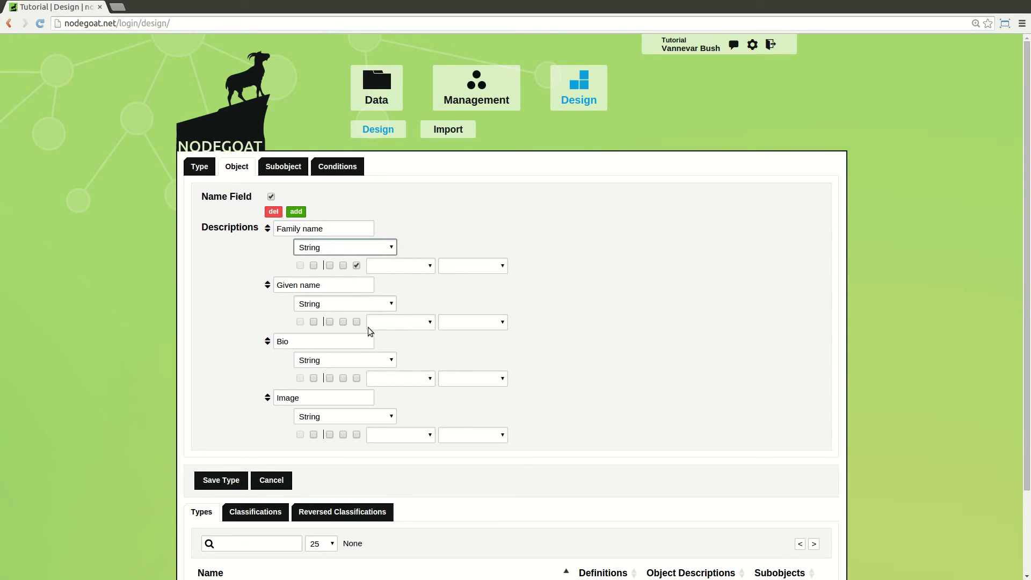
{"action": "left_click", "coordinate": [363, 359]}
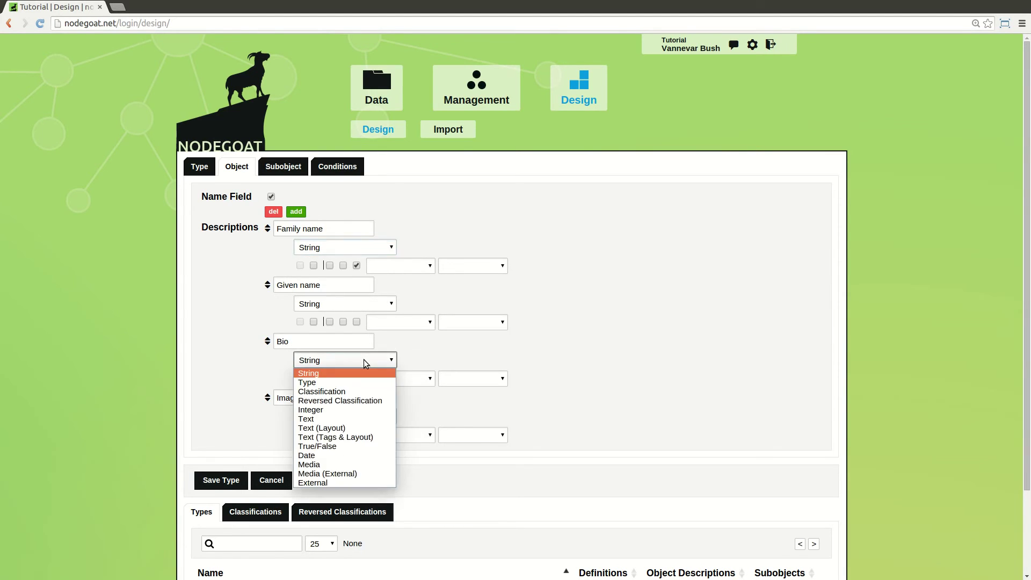
{"action": "left_click", "coordinate": [358, 437]}
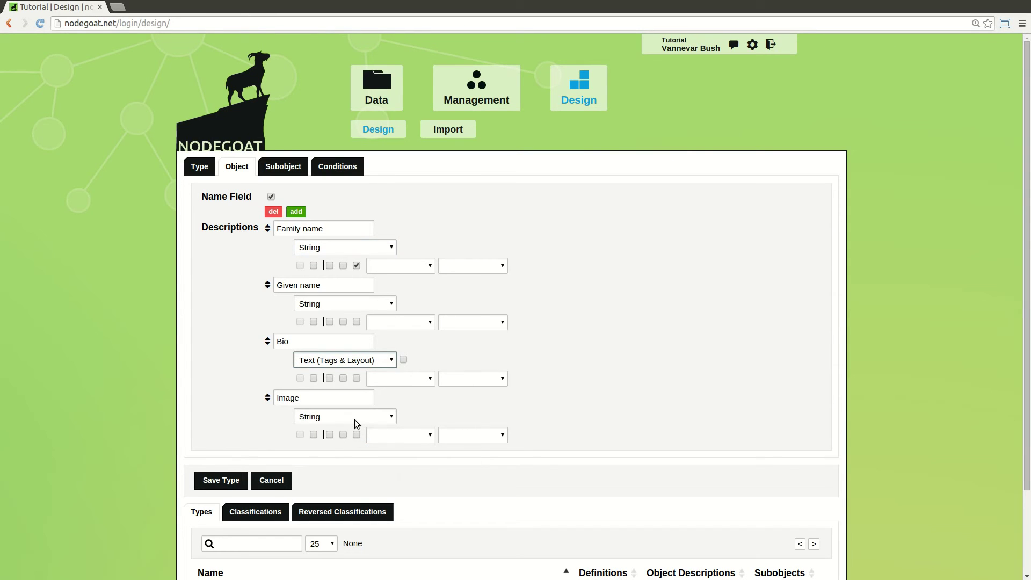
{"action": "left_click", "coordinate": [354, 420]}
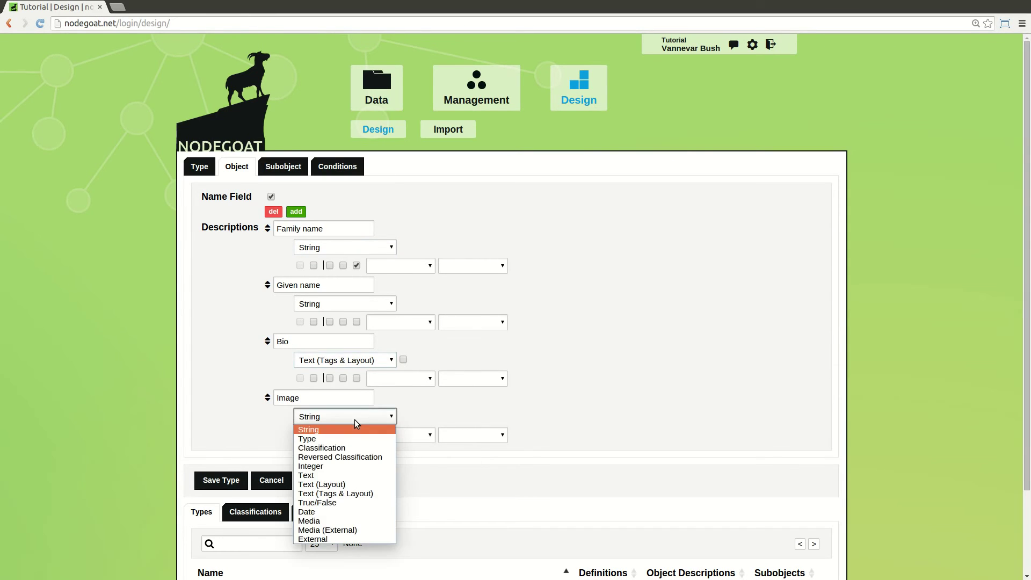
{"action": "left_click", "coordinate": [324, 519]}
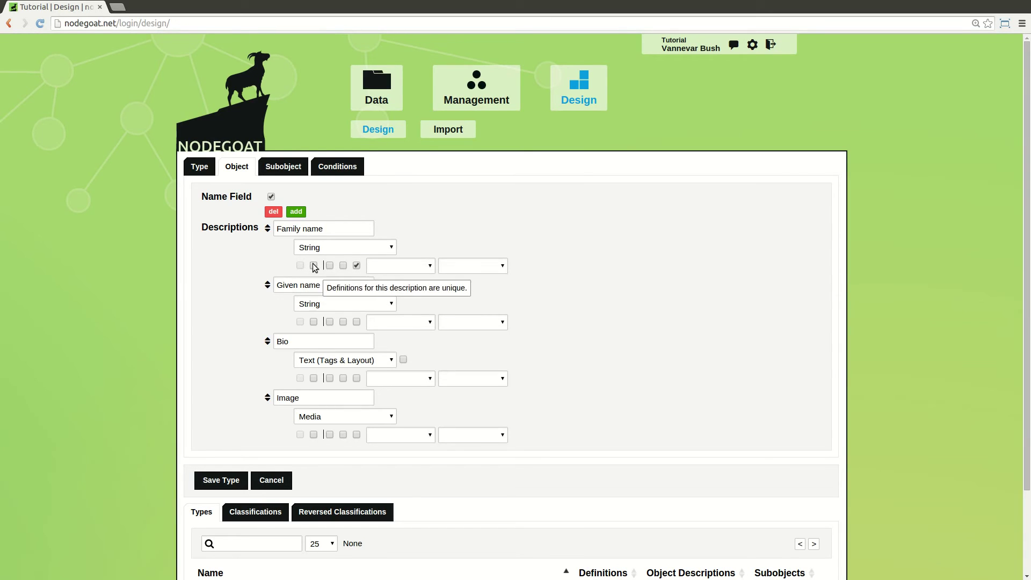
{"action": "left_click", "coordinate": [357, 266]}
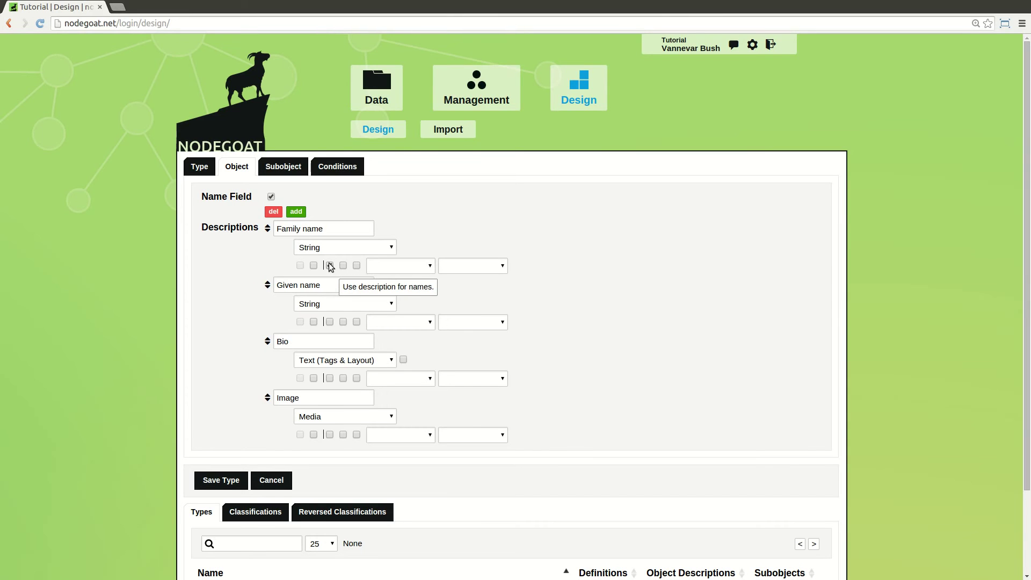
{"action": "left_click", "coordinate": [330, 266]}
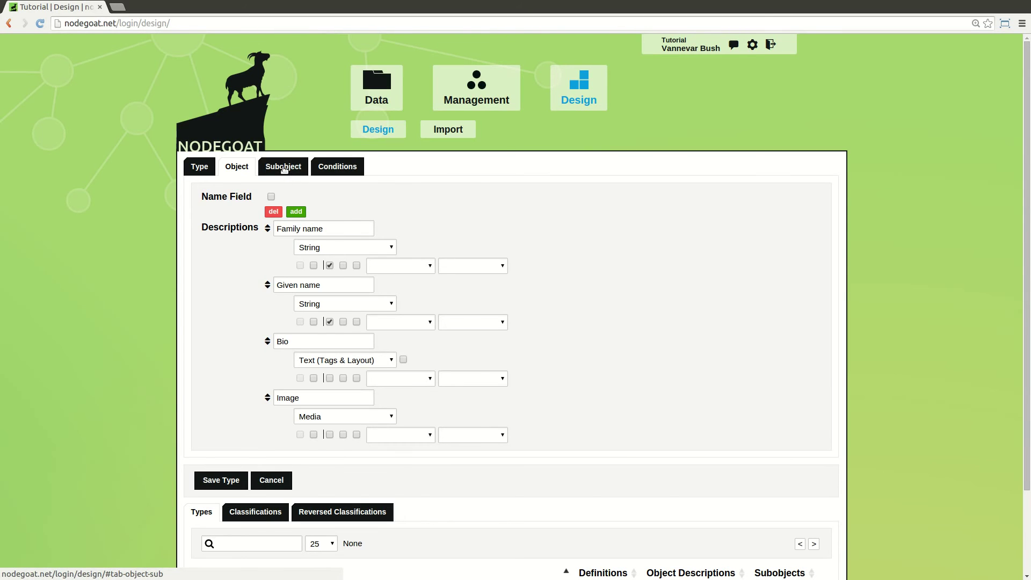
Create three subobjects named Birth, Place of Residence and Decease.
{"action": "left_click", "coordinate": [284, 170]}
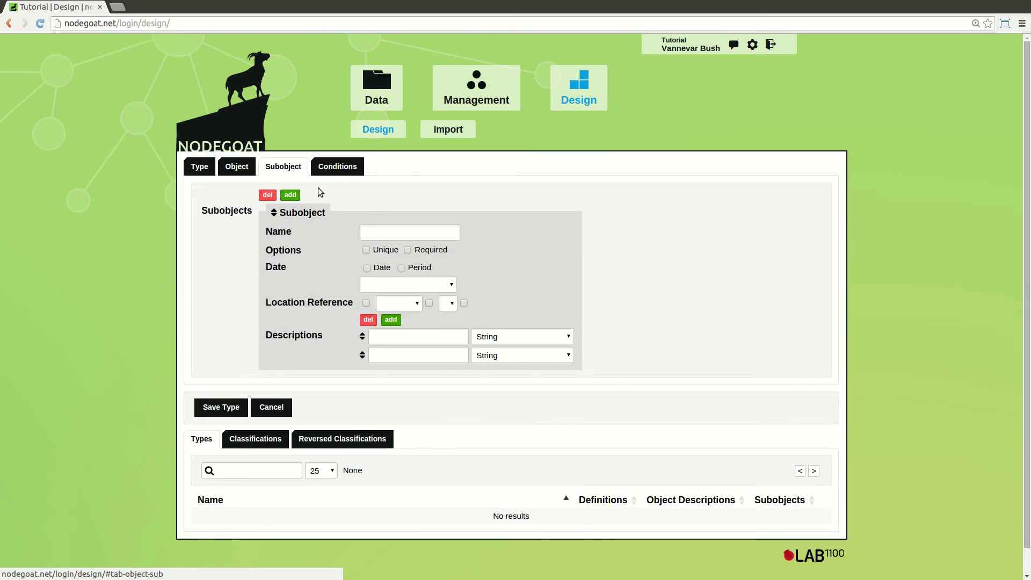
{"action": "left_click", "coordinate": [291, 196]}
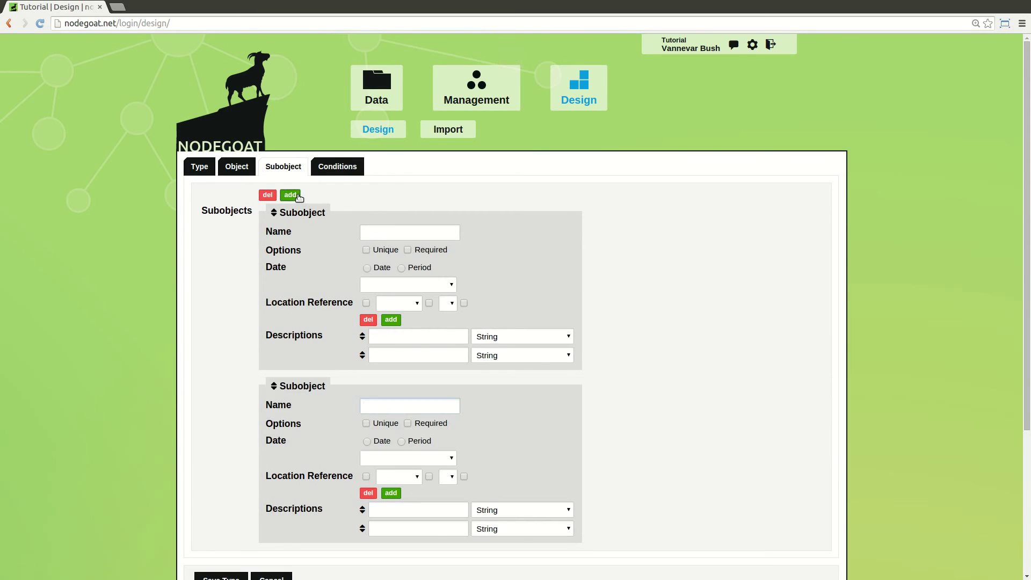
{"action": "left_click", "coordinate": [297, 196]}
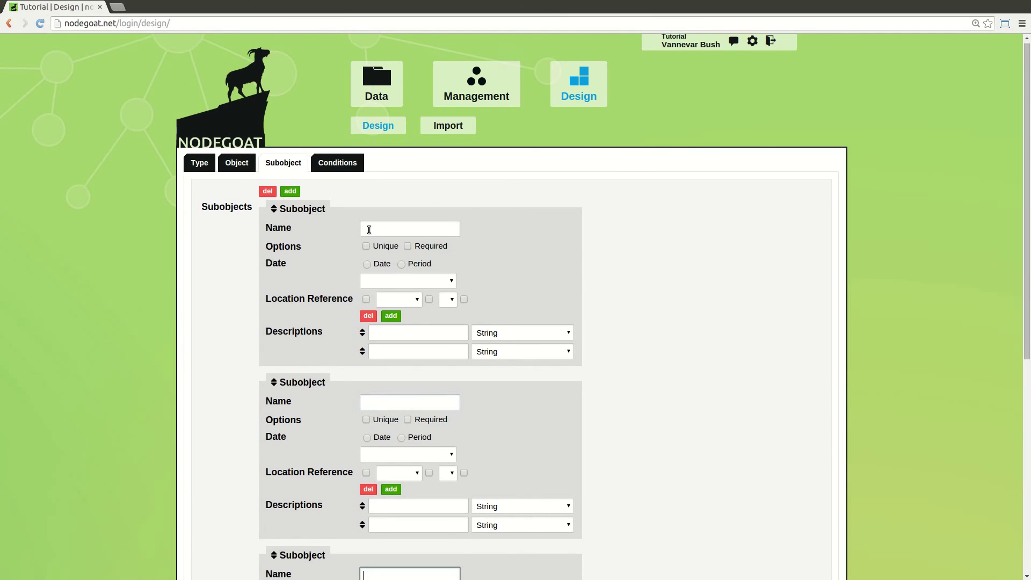
{"action": "left_click", "coordinate": [369, 228]}
{"action": "type", "text": "B"}
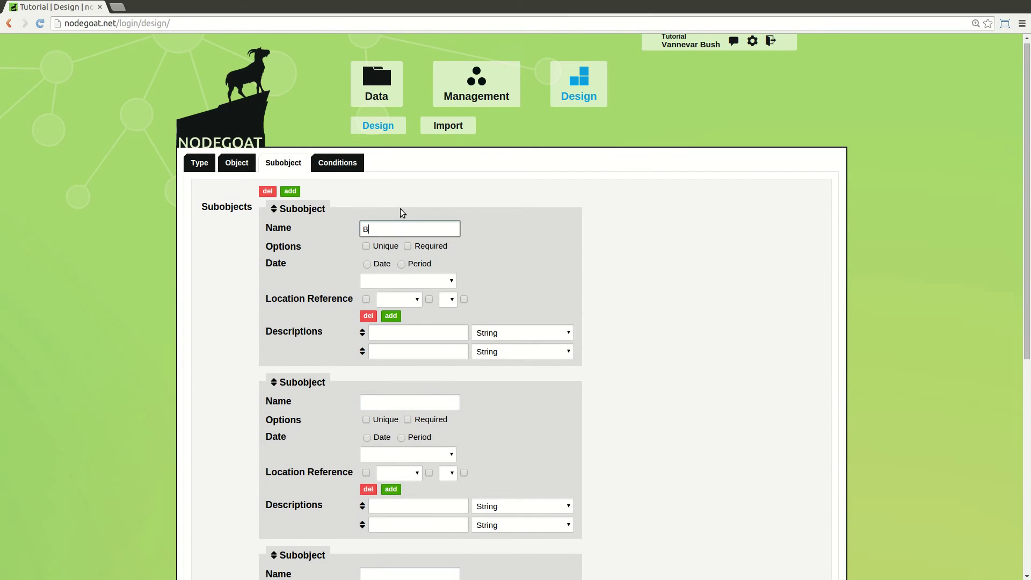
{"action": "type", "text": "irth"}
{"action": "left_click", "coordinate": [376, 402]}
{"action": "type", "text": "Place "}
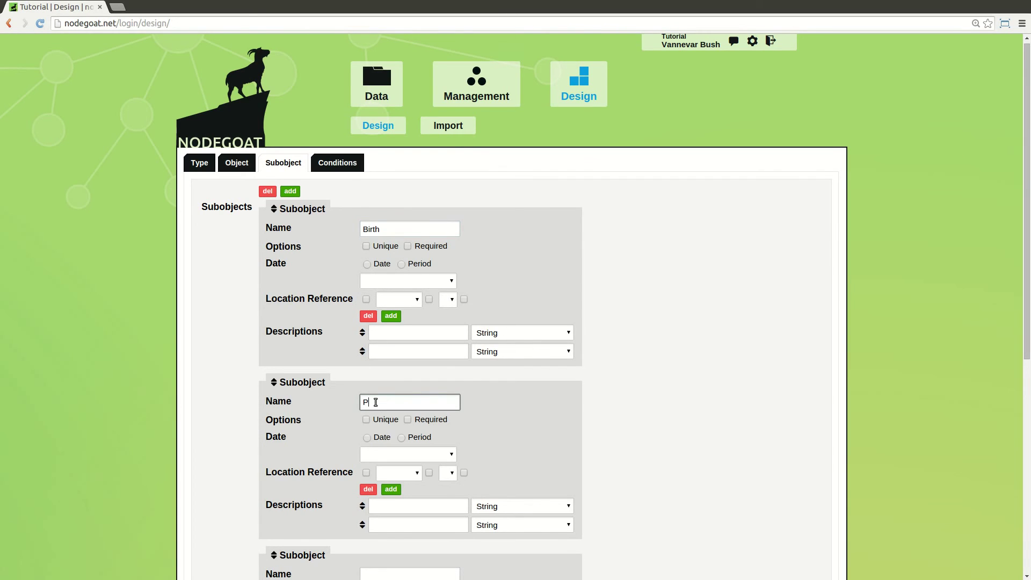
{"action": "type", "text": "of Residence"}
{"action": "scroll", "coordinate": [369, 405], "scroll_direction": "down", "scroll_amount": 2}
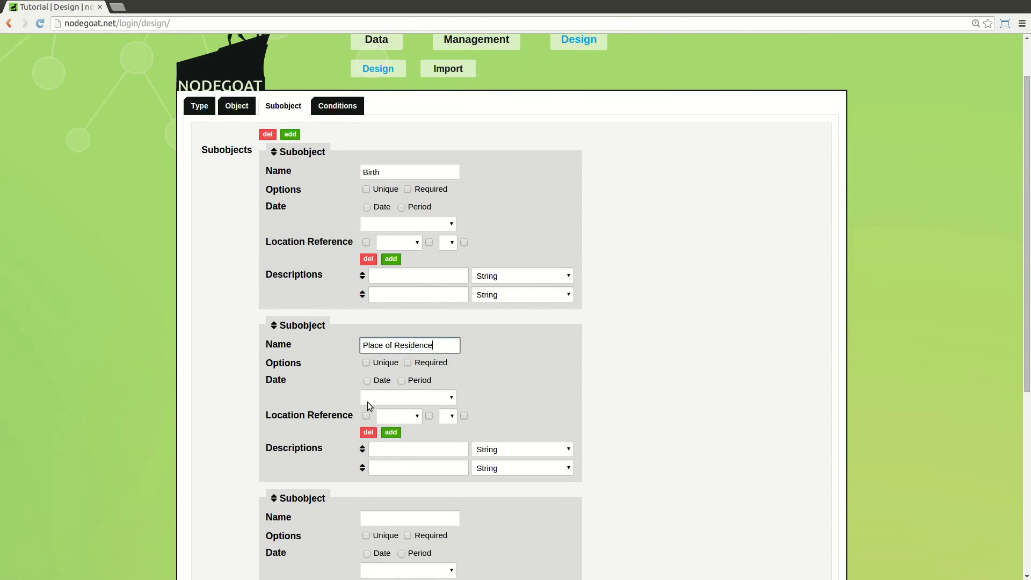
{"action": "left_click", "coordinate": [378, 518]}
{"action": "type", "text": "Dec"}
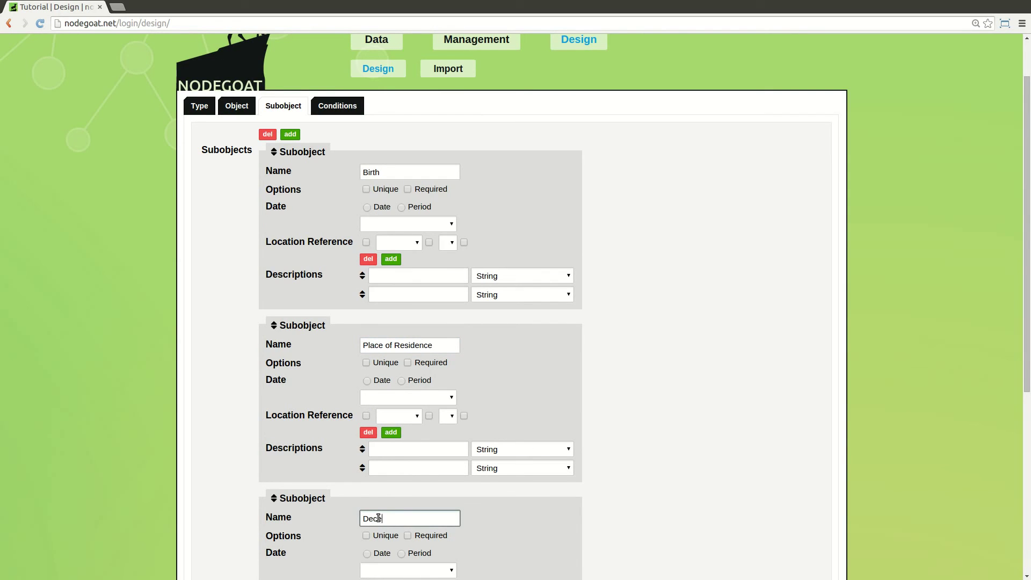
{"action": "type", "text": "ease"}
Make Birth and Decease unique subobjects with a single date each.
{"action": "left_click", "coordinate": [366, 536]}
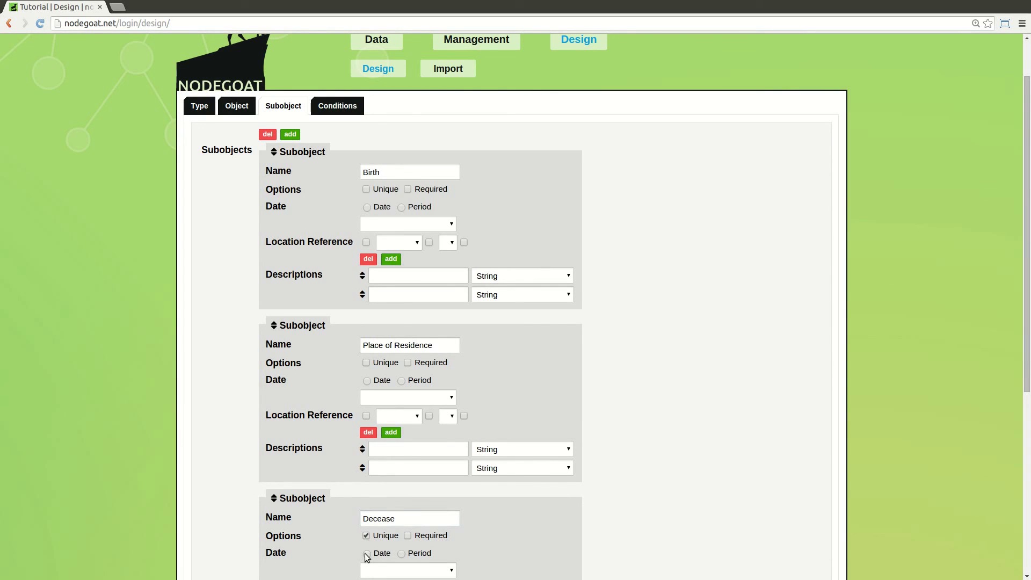
{"action": "left_click", "coordinate": [366, 553]}
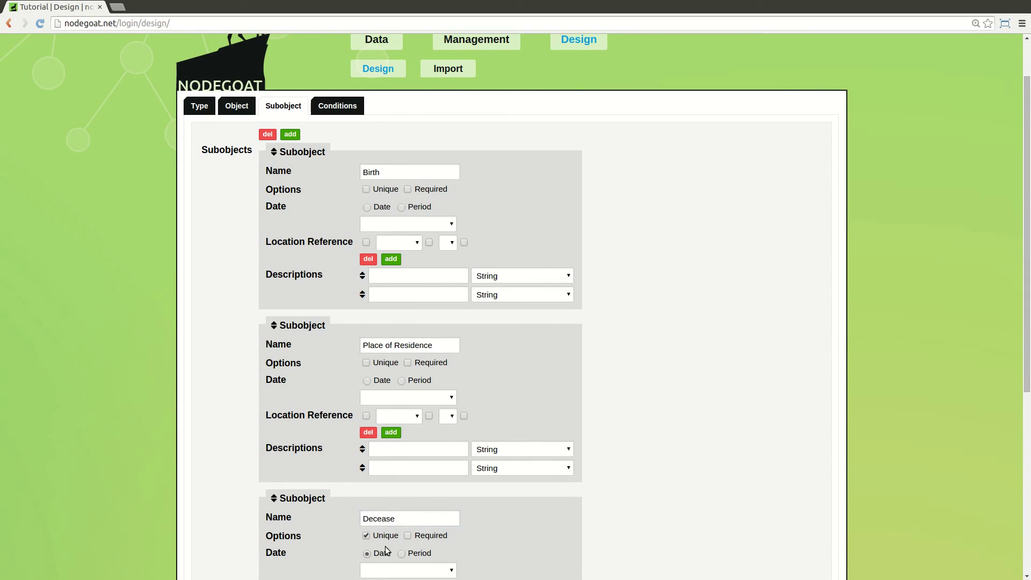
{"action": "left_click", "coordinate": [366, 190]}
{"action": "left_click", "coordinate": [368, 207]}
{"action": "scroll", "coordinate": [661, 353], "scroll_direction": "down", "scroll_amount": 4}
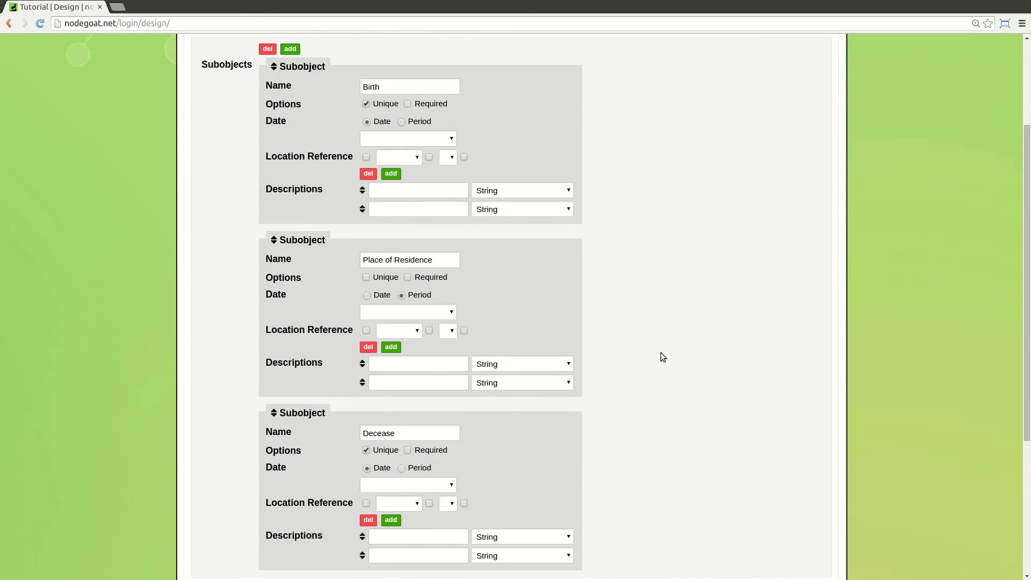
{"action": "scroll", "coordinate": [660, 353], "scroll_direction": "down", "scroll_amount": 2}
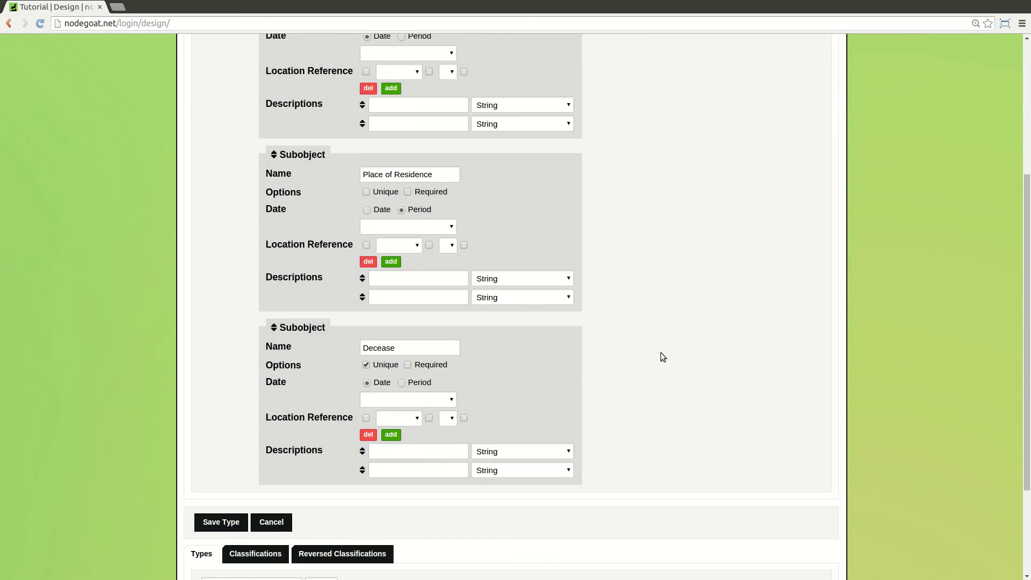
Save the Person type and tick it in the Correspondence Analysis project next to City.
{"action": "left_click", "coordinate": [226, 523]}
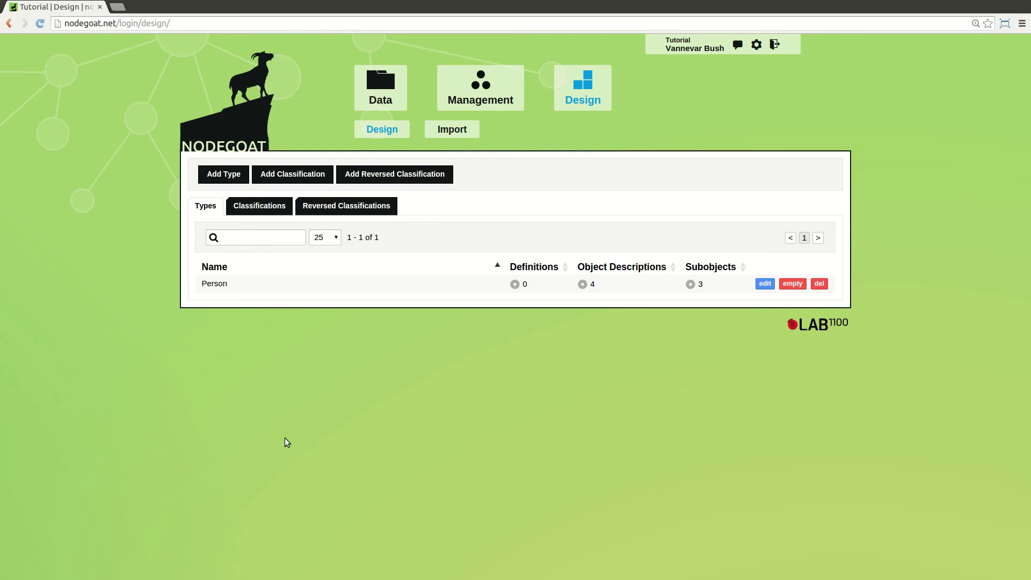
{"action": "left_click", "coordinate": [480, 103]}
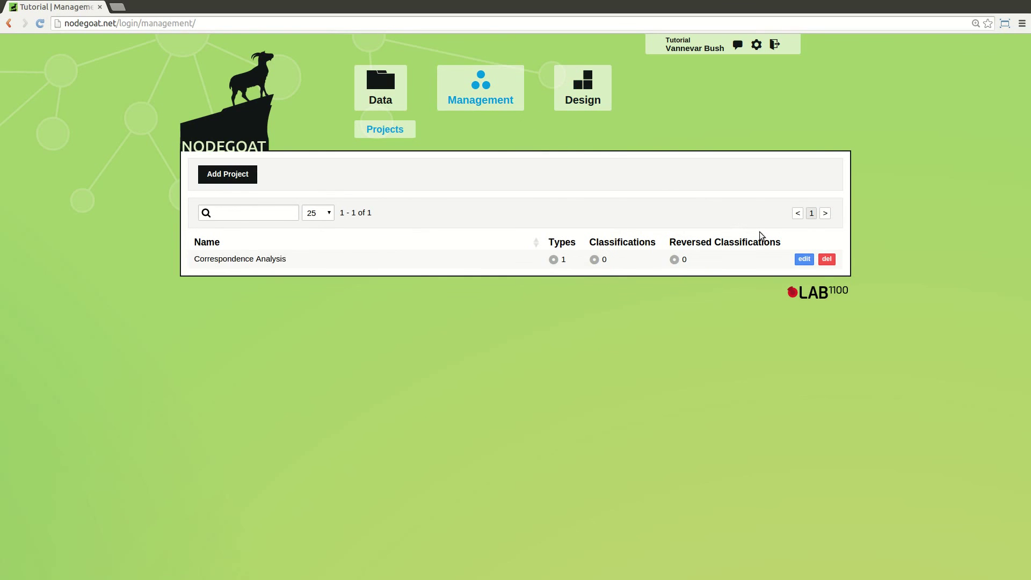
{"action": "left_click", "coordinate": [804, 259]}
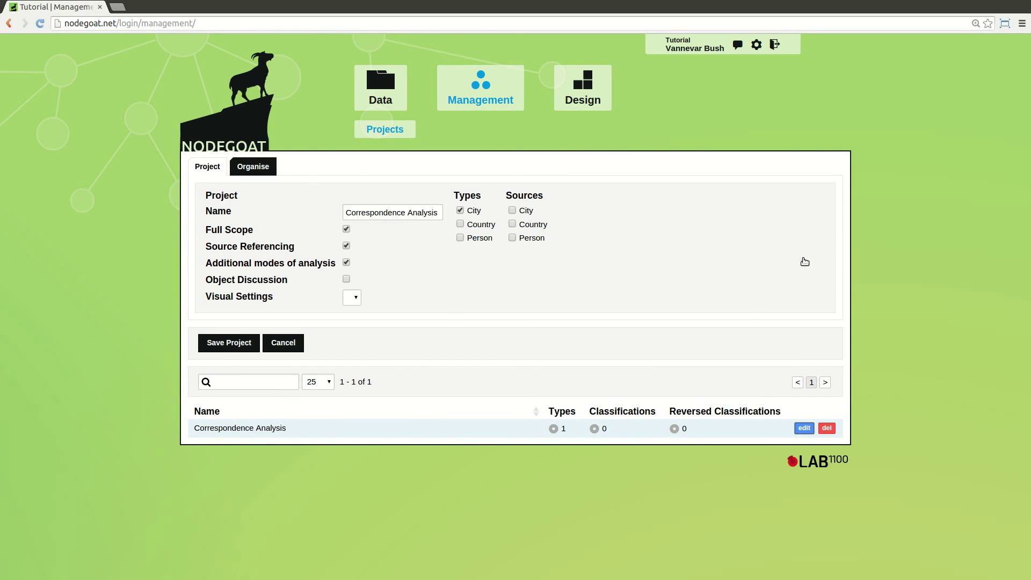
{"action": "left_click", "coordinate": [459, 238]}
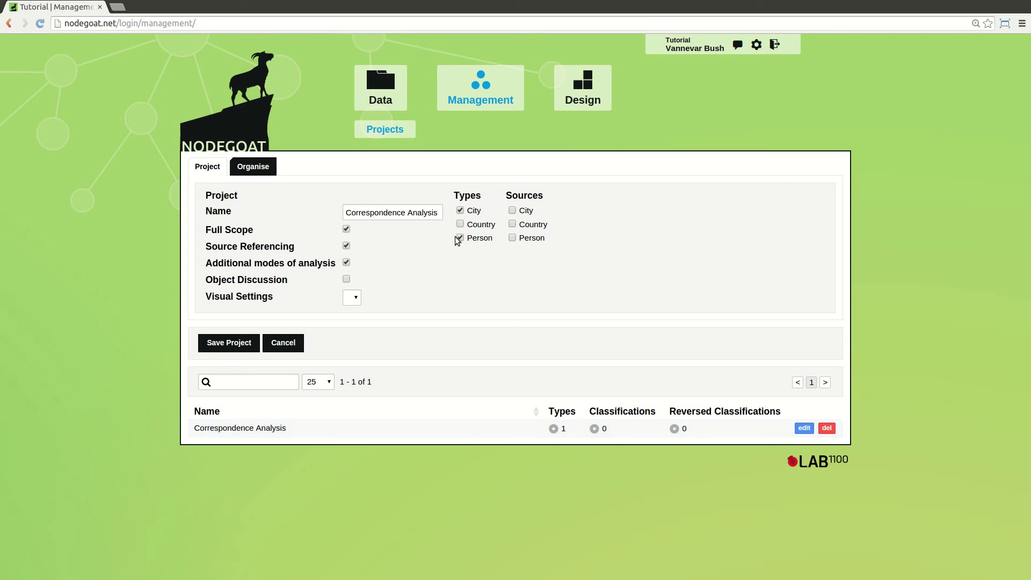
{"action": "left_click", "coordinate": [242, 344]}
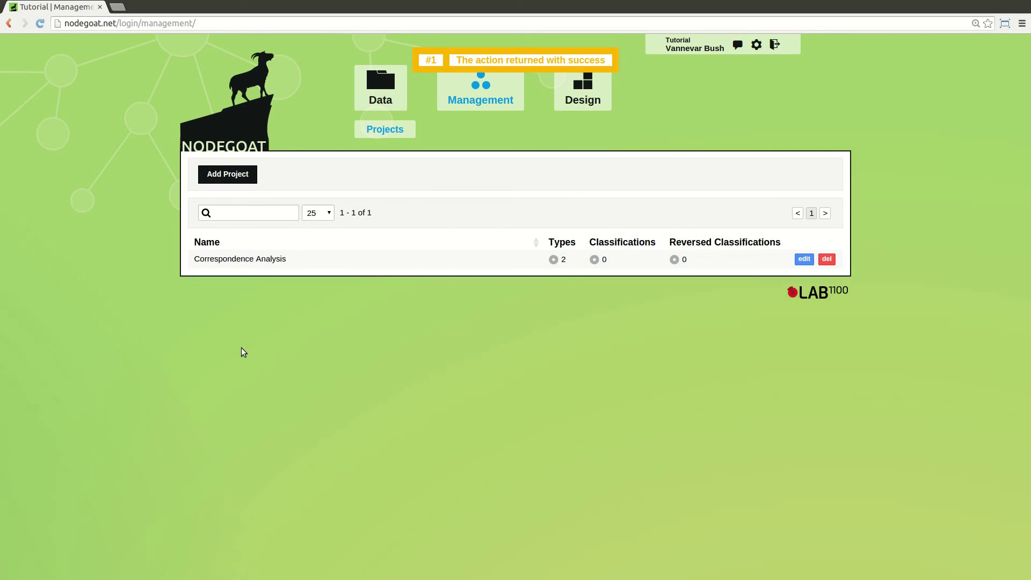
{"action": "left_click", "coordinate": [385, 97]}
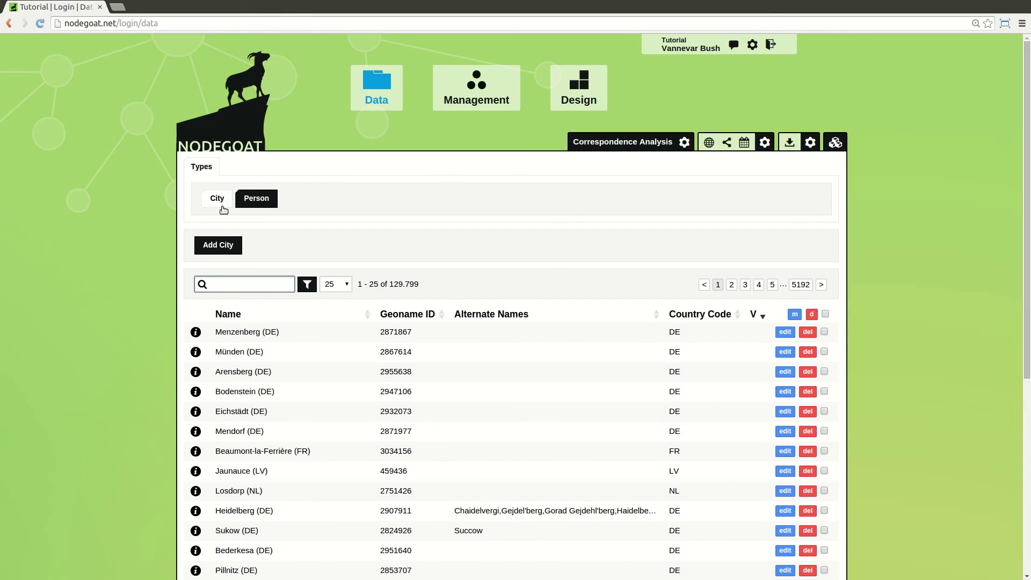
Start a new Person record from the Person tab, ready to enter the Family name.
{"action": "left_click", "coordinate": [256, 201]}
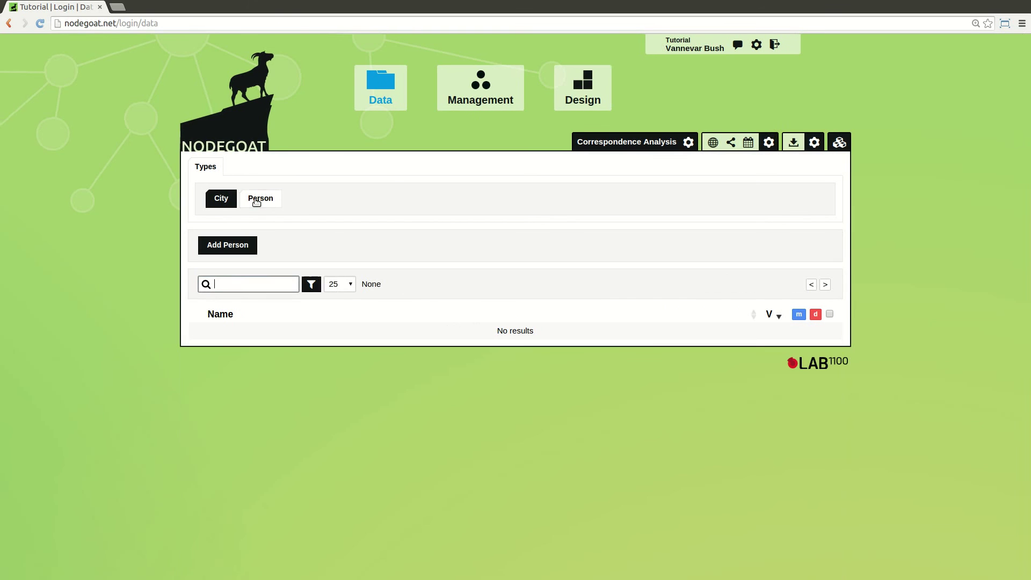
{"action": "left_click", "coordinate": [235, 250]}
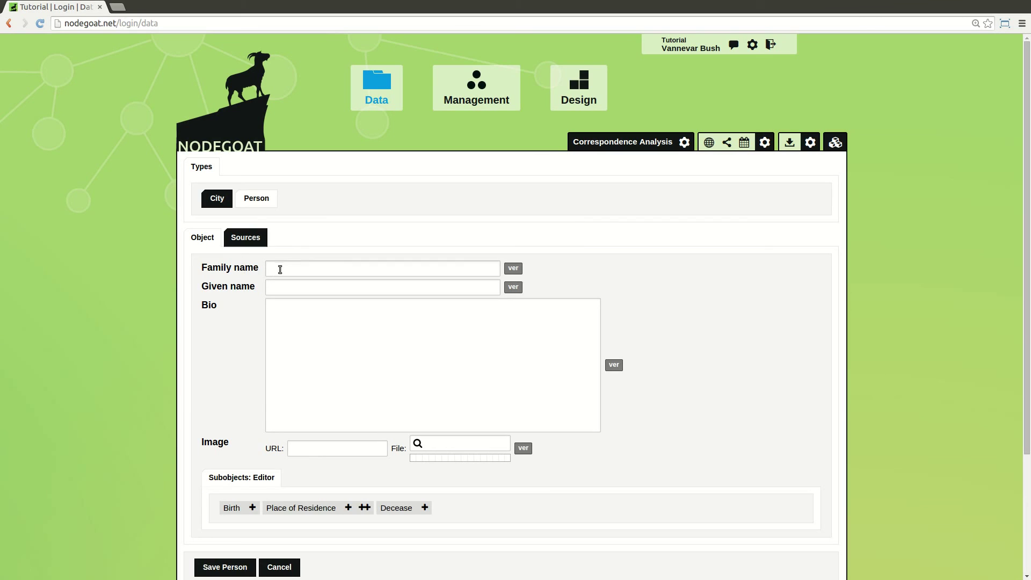
{"action": "left_click", "coordinate": [280, 270]}
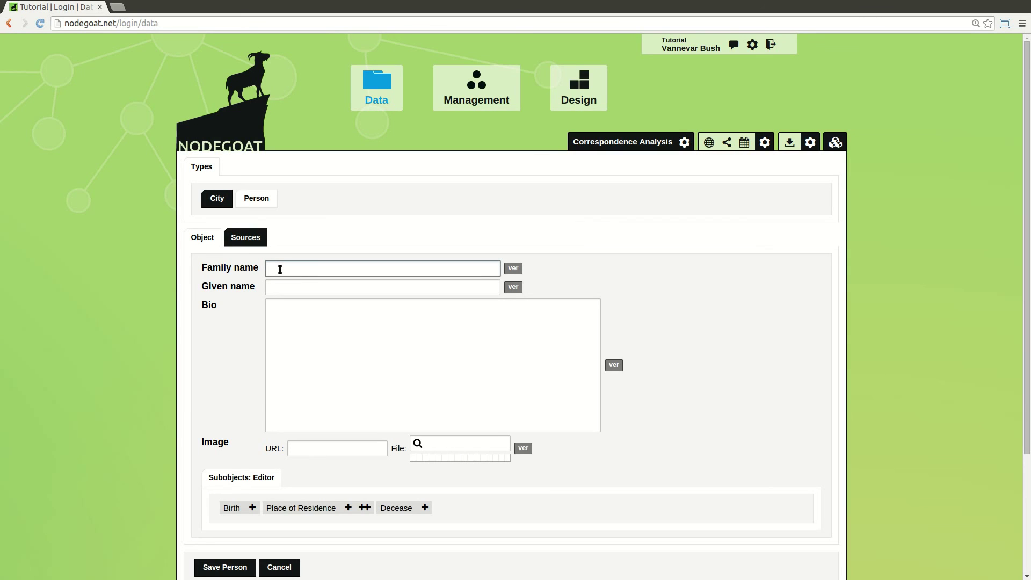